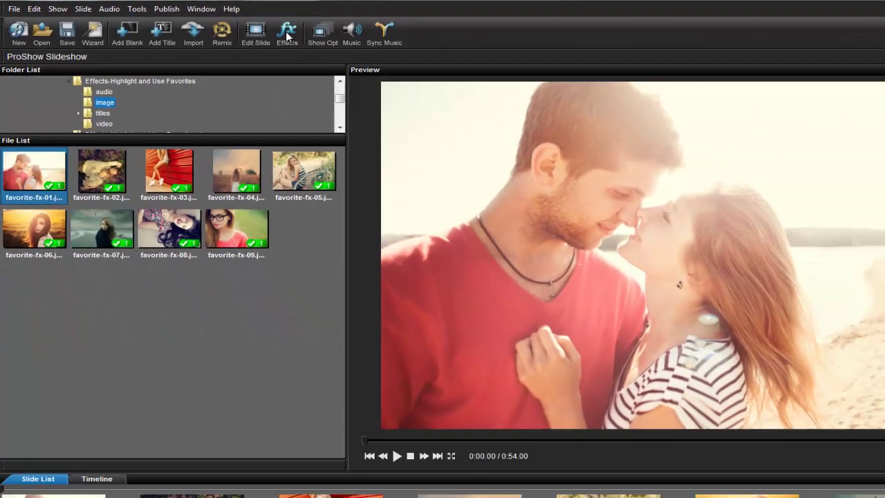
Open the Effects library's 1448 slide styles and select A Photo Border Zoom Out 1.
left_click(385, 41)
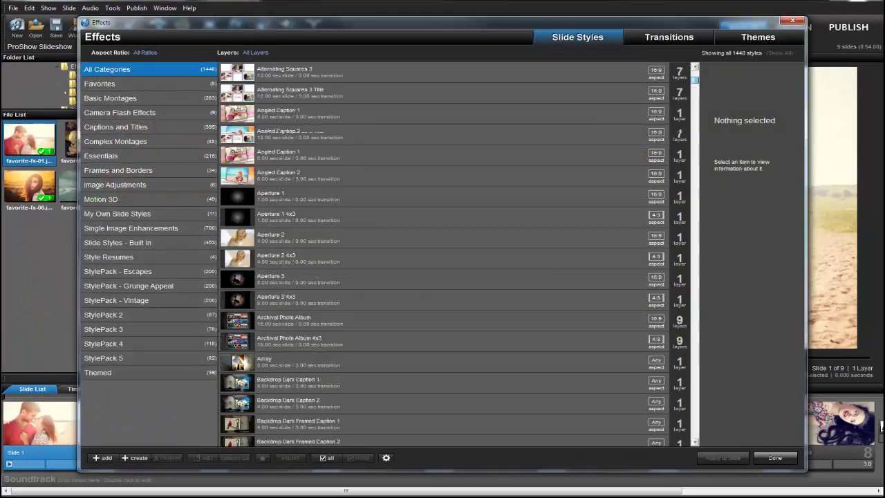
scroll(457, 256, "up", 4)
left_click(450, 89)
left_click(449, 175)
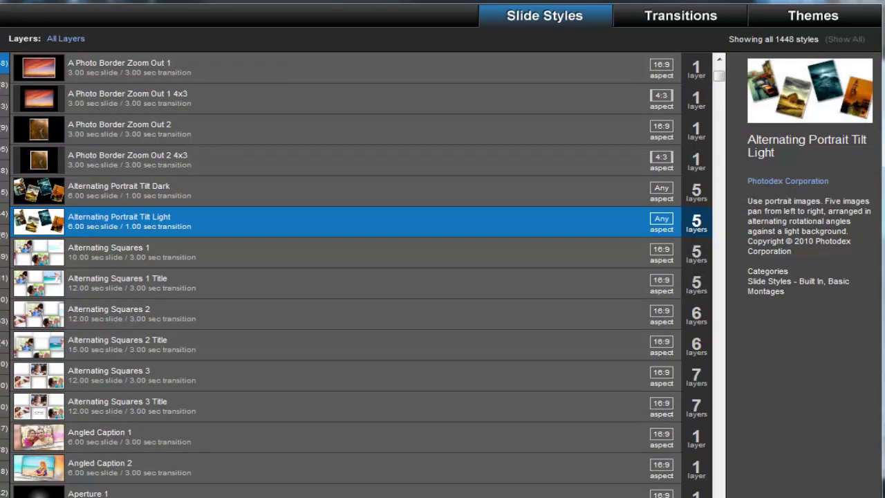
left_click(595, 71)
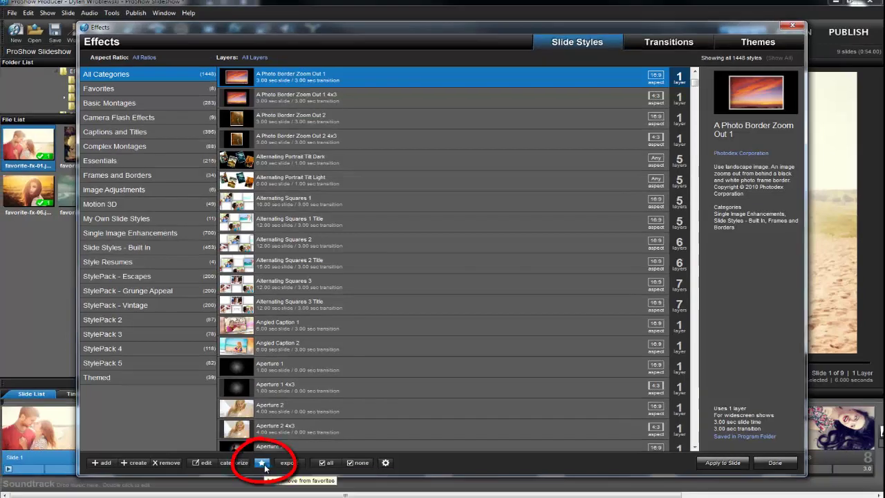
Star A Photo Border Zoom Out 1 as a favourite slide style.
left_click(263, 463)
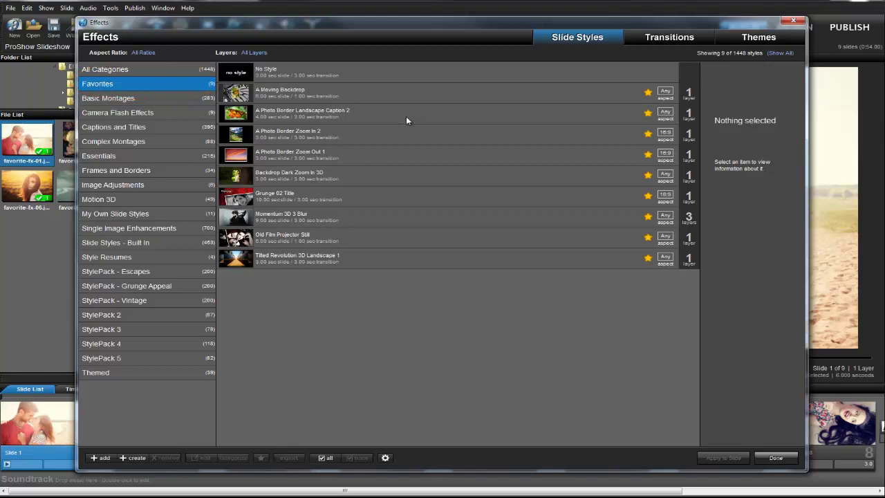
Apply the Backdrop Dark Zoom In 3D style to Slide 1, confirm, and close the library.
left_click(330, 136)
left_click(334, 158)
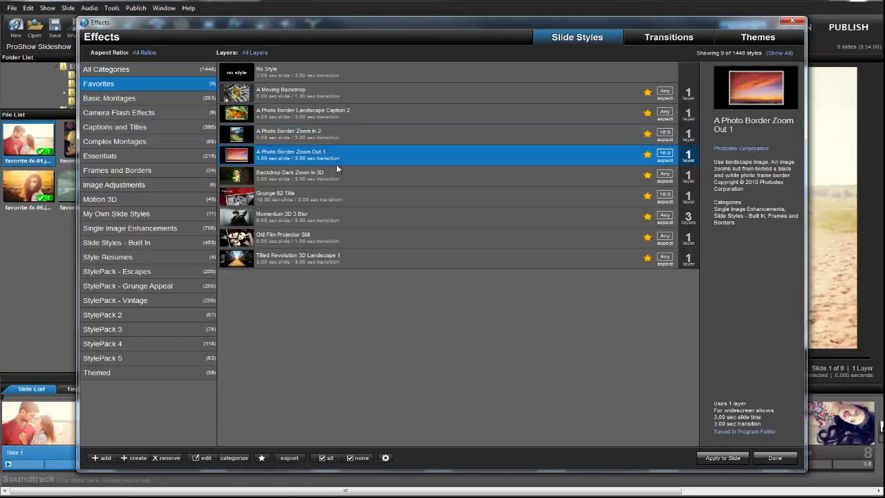
left_click(339, 178)
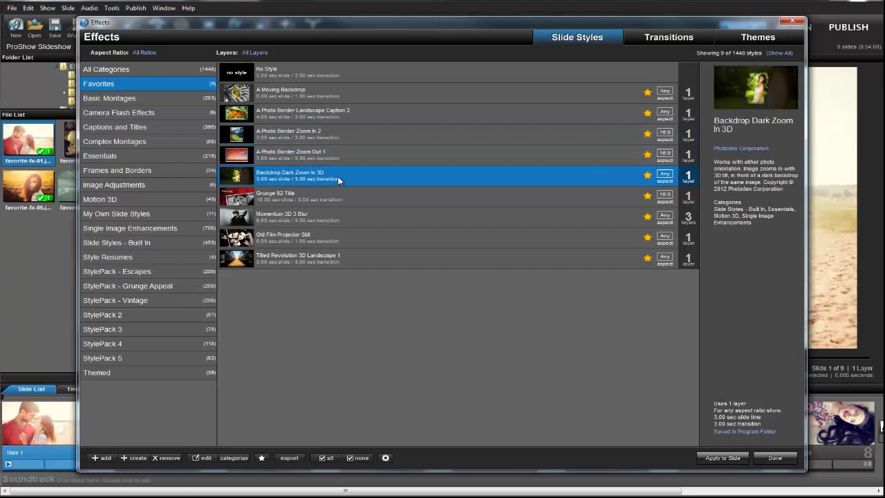
left_click(722, 458)
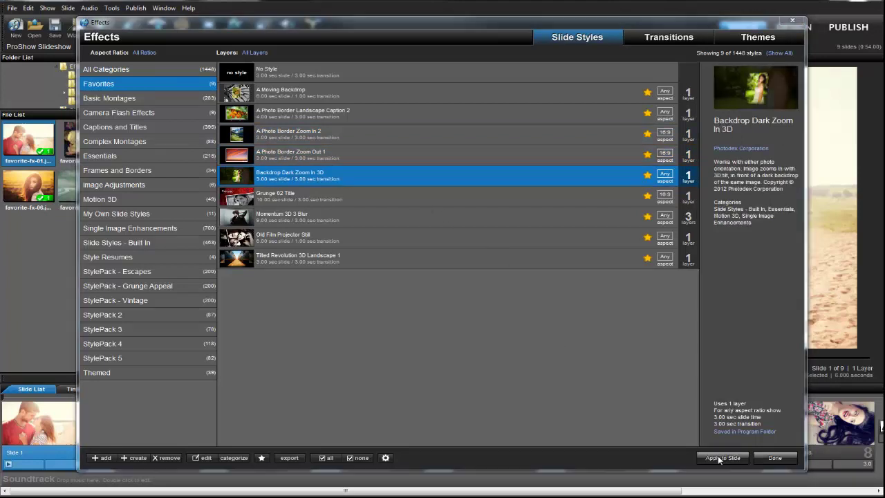
left_click(461, 280)
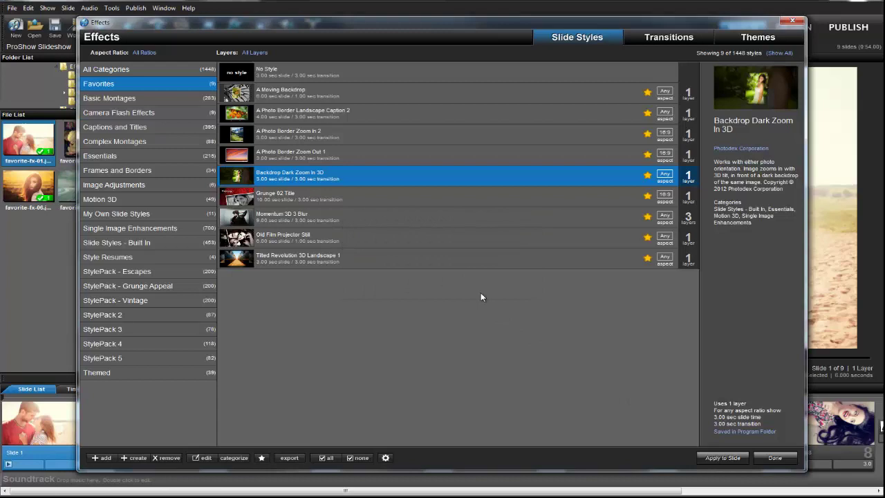
left_click(774, 458)
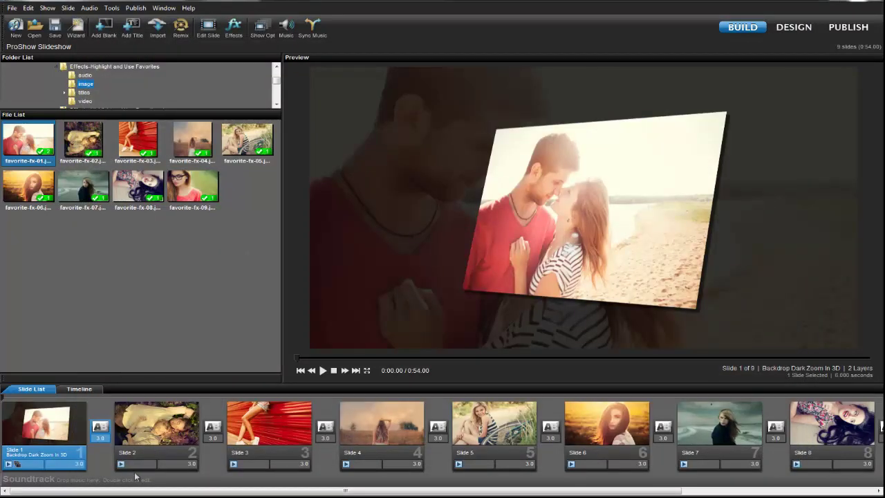
Open Choose Transition for the transition after Slide 1 and filter to Favorites.
double_click(100, 426)
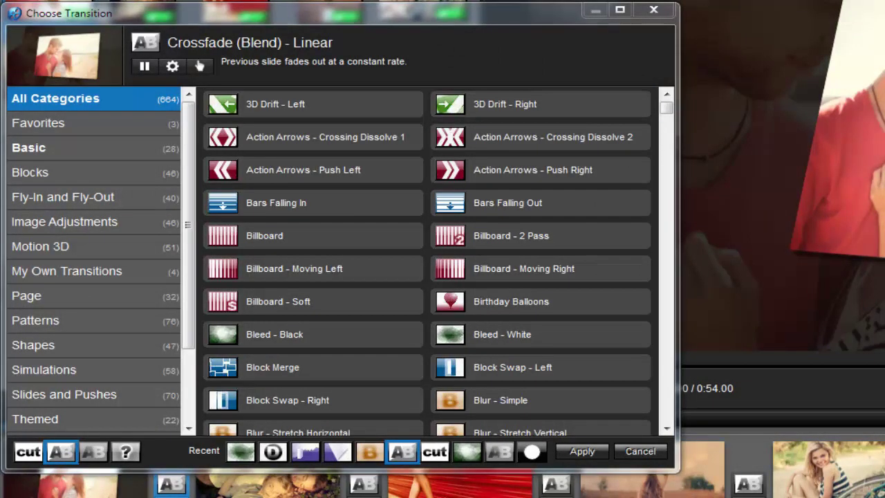
left_click(64, 119)
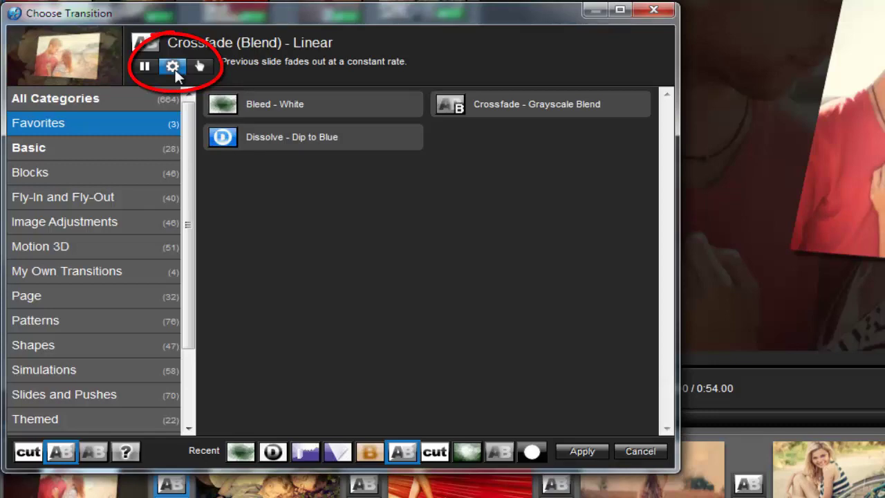
In the transition library, unstar Block Merge so it leaves the favourite transitions.
left_click(173, 67)
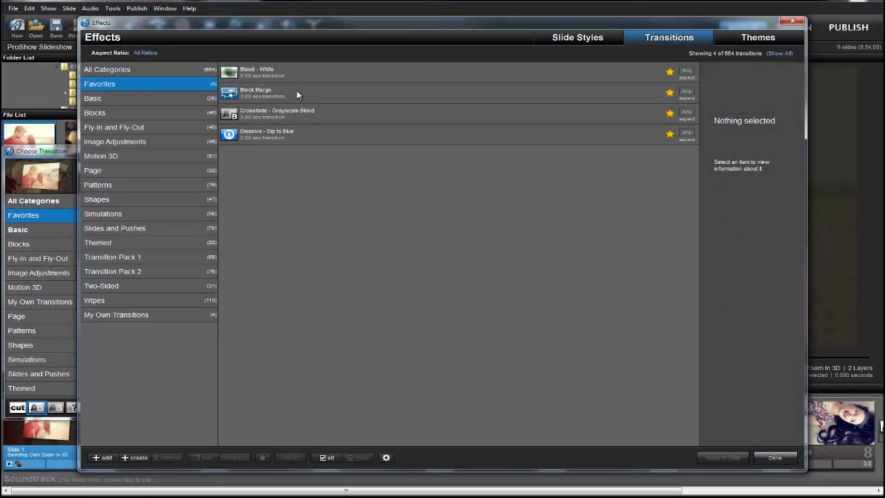
left_click(297, 95)
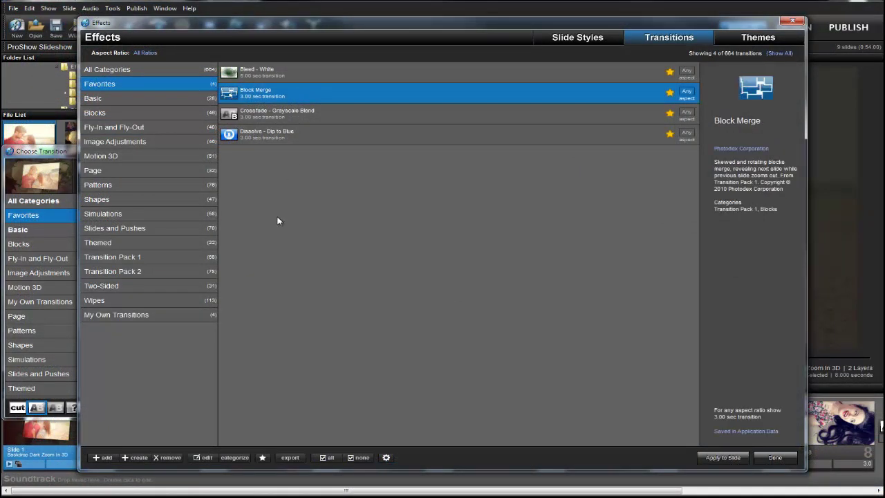
left_click(262, 459)
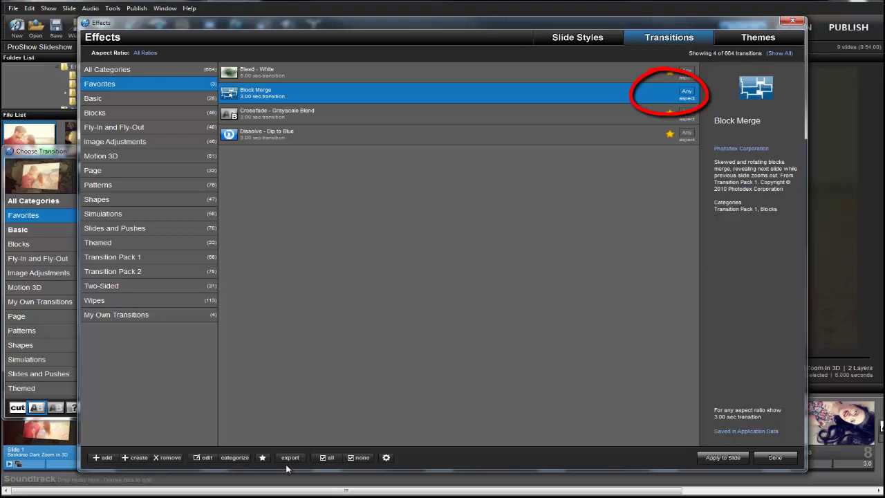
left_click(263, 458)
left_click(262, 458)
left_click(263, 458)
left_click(263, 458)
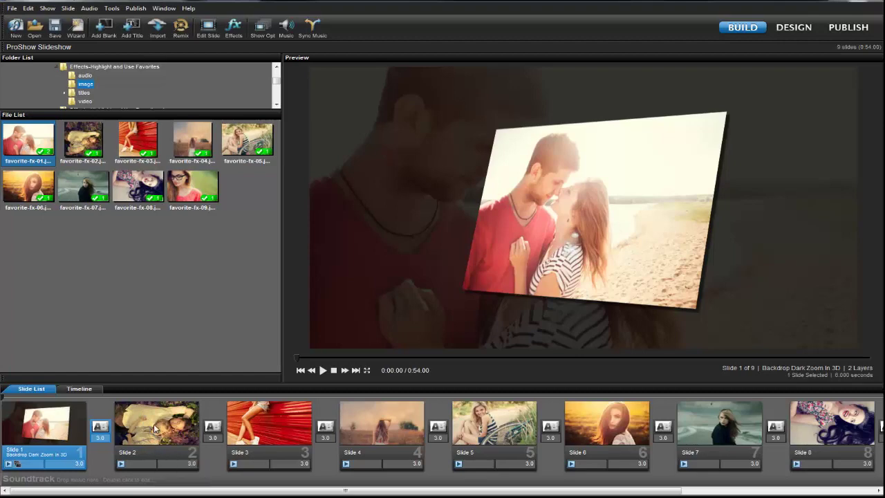
Open Slide 2's Slide Style settings listing styles from All Categories.
double_click(154, 429)
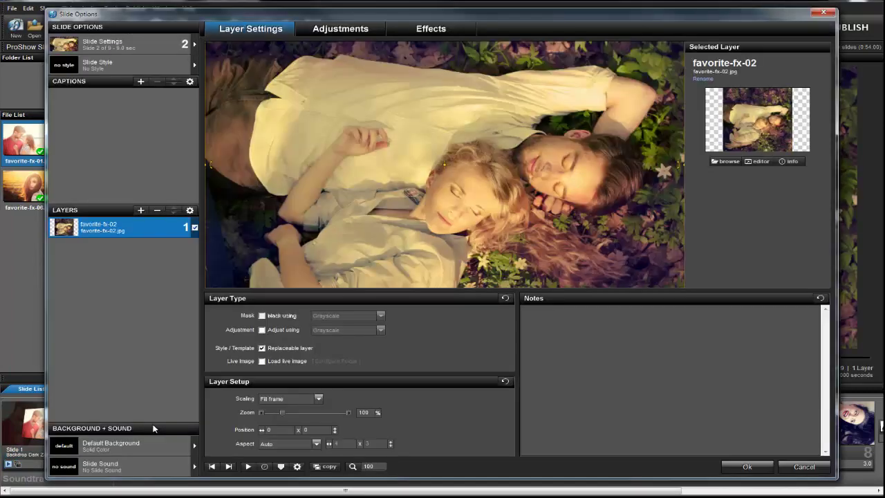
left_click(149, 62)
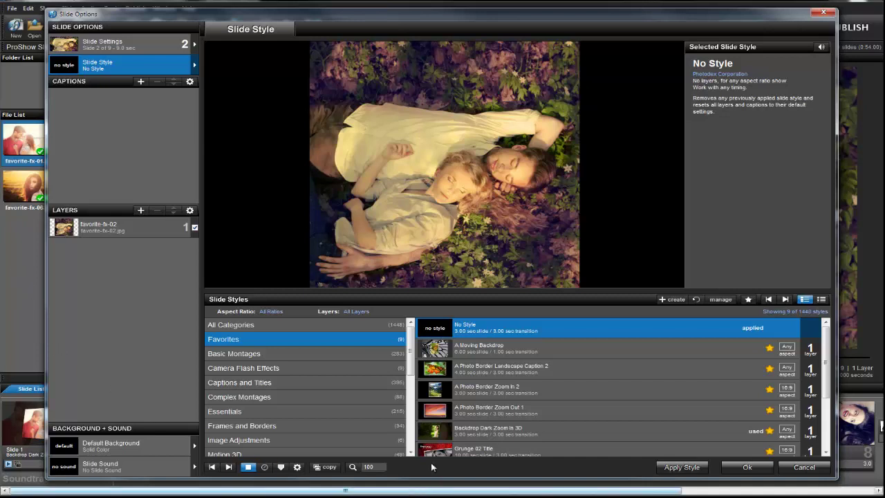
left_click(290, 326)
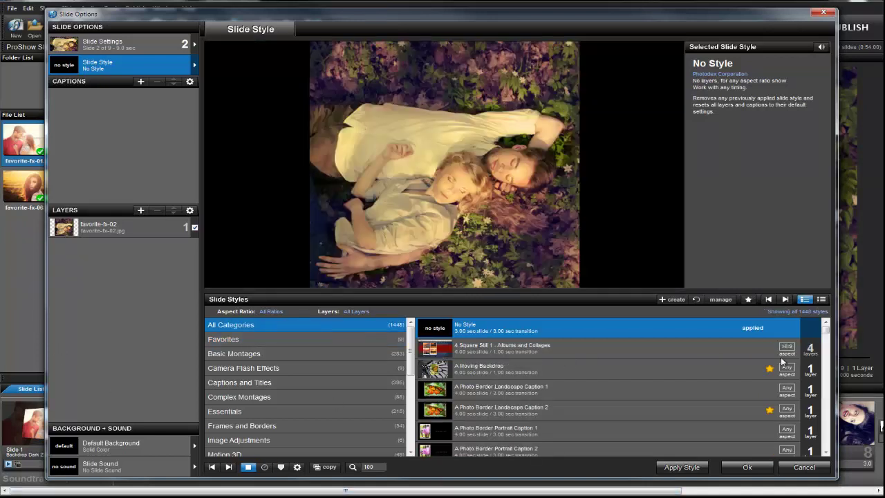
Preview A Photo Border Zoom In 2 and Zoom Out 1 on Slide 2, then show Favorites only.
mouse_move(828, 333)
left_mouse_down()
mouse_move(836, 343)
mouse_move(837, 330)
left_mouse_up()
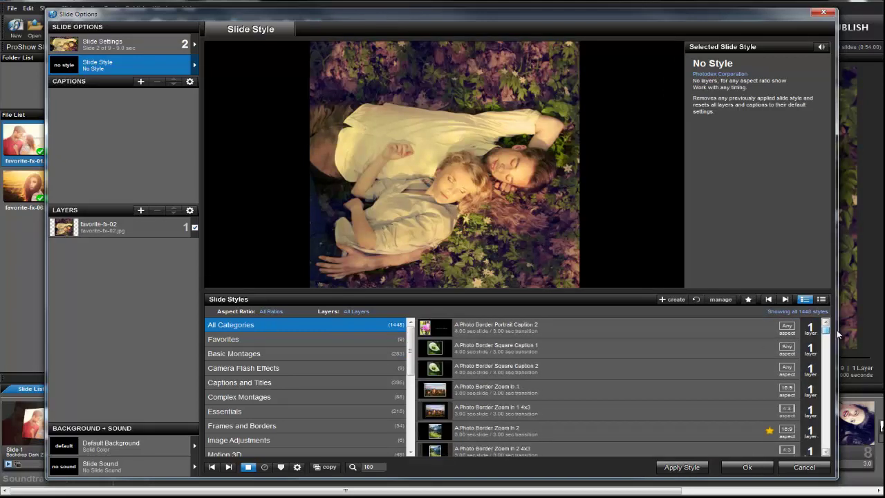
left_click(692, 430)
scroll(689, 428, "down", 3)
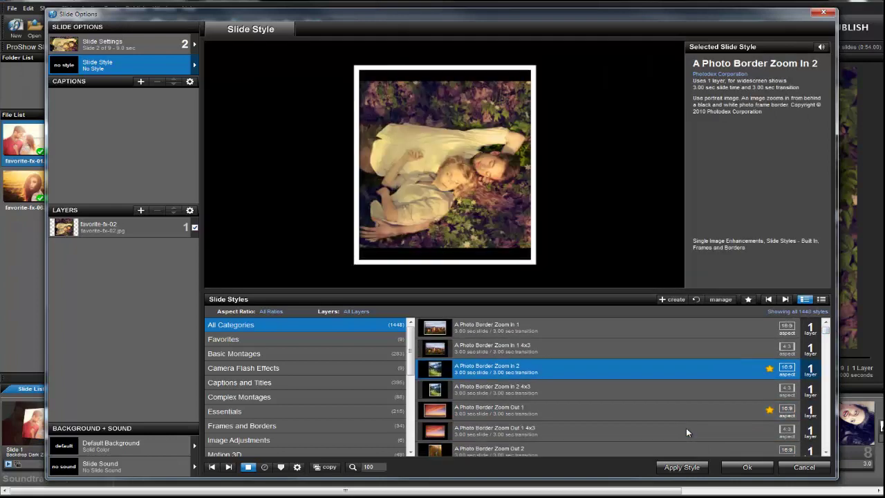
left_click(488, 409)
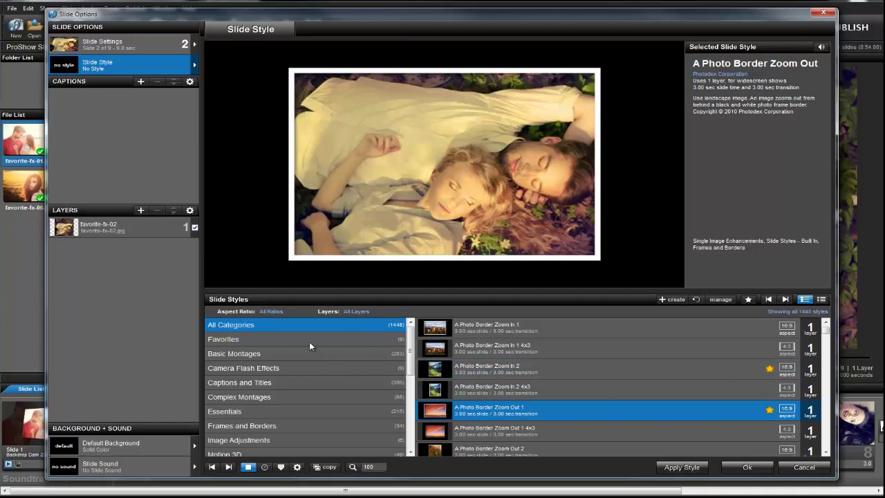
left_click(304, 339)
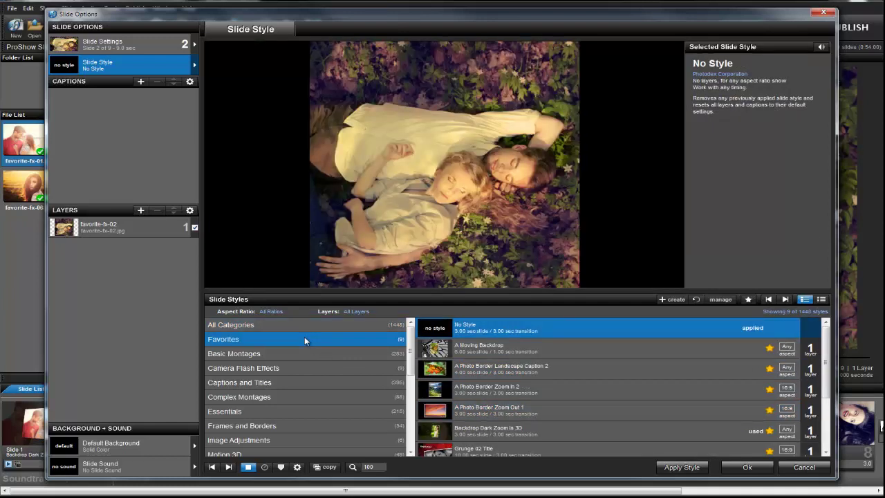
mouse_move(830, 355)
left_mouse_down()
mouse_move(832, 382)
mouse_move(836, 370)
left_mouse_up()
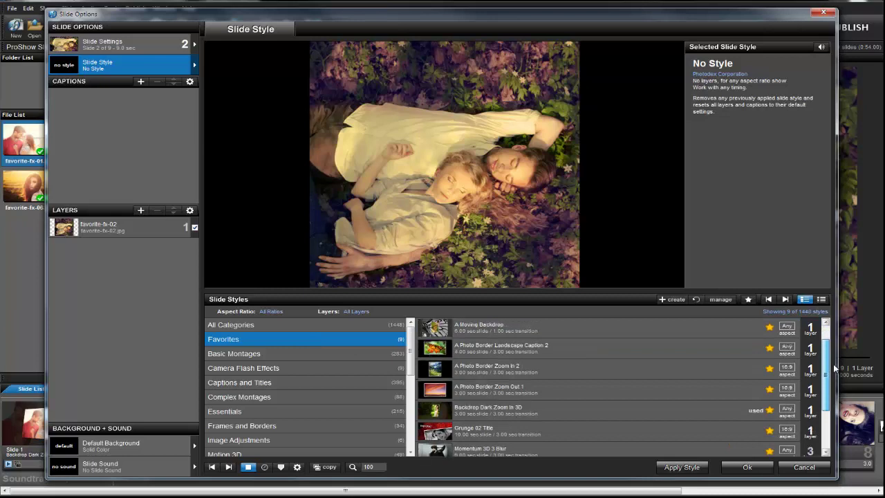
scroll(835, 365, "down", 1)
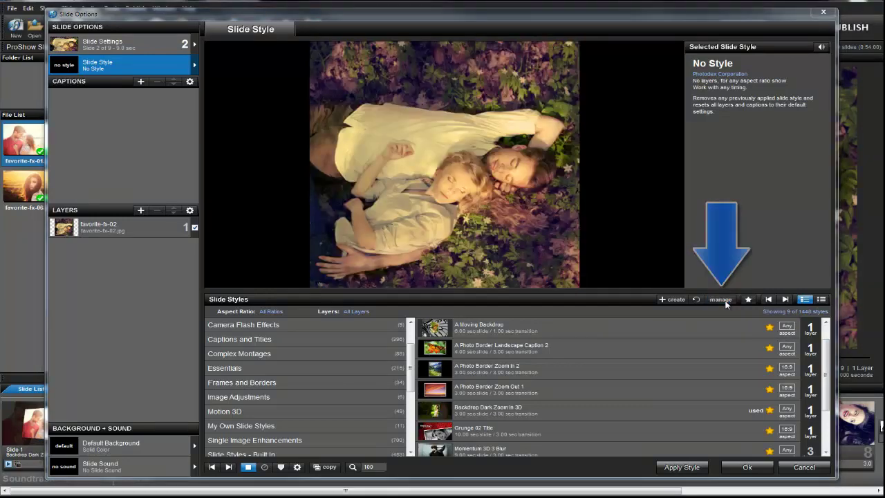
In the slide style manager, unstar Grunge 02 Title to drop it from favourites.
left_click(721, 300)
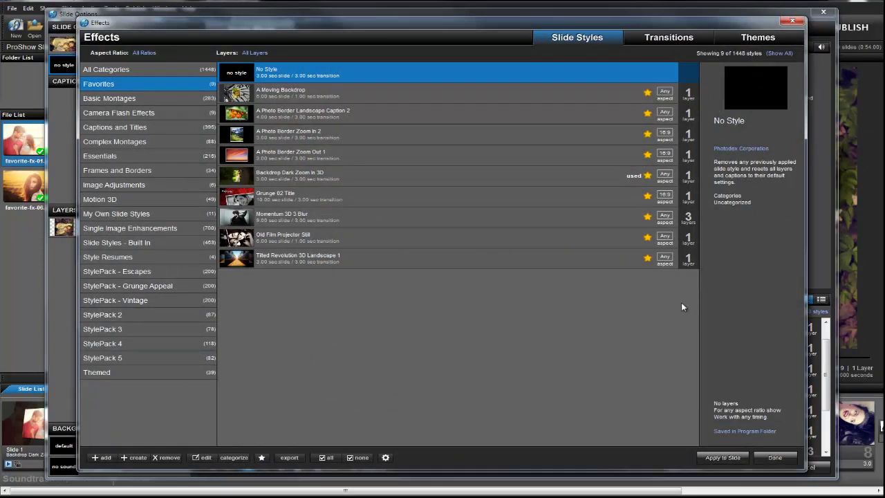
left_click(567, 199)
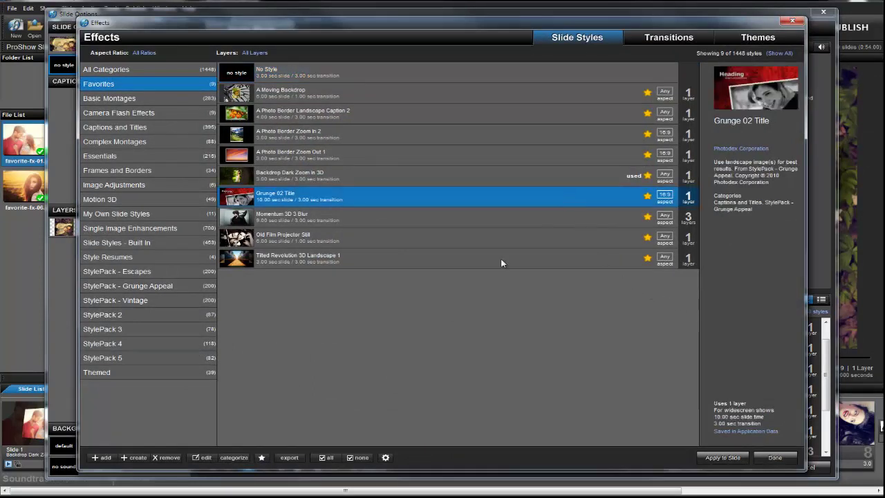
left_click(261, 459)
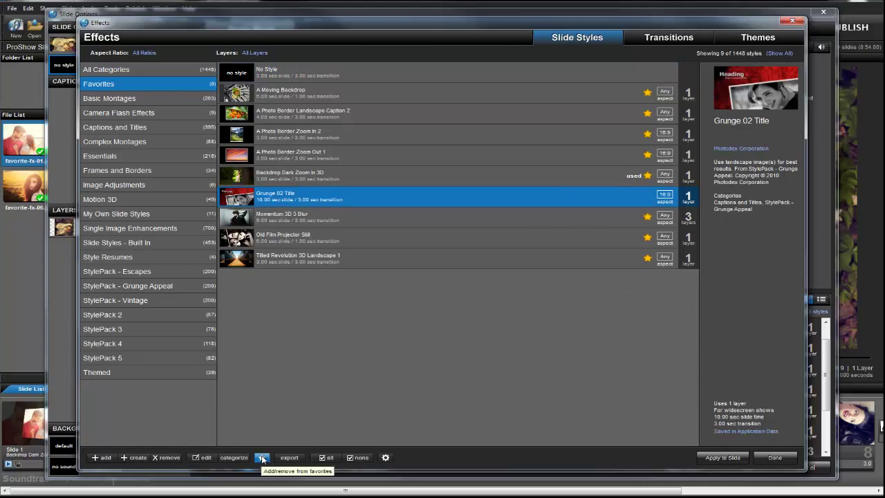